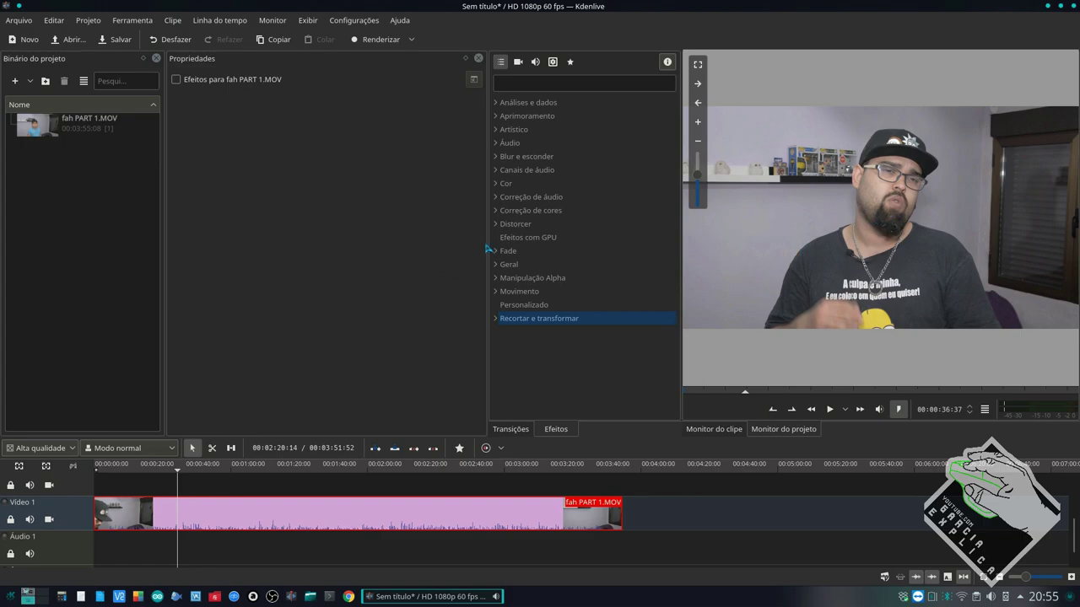
Browse the effects in the Correção de áudio, Canais de áudio and Áudio categories.
{"action": "left_click", "coordinate": [496, 198]}
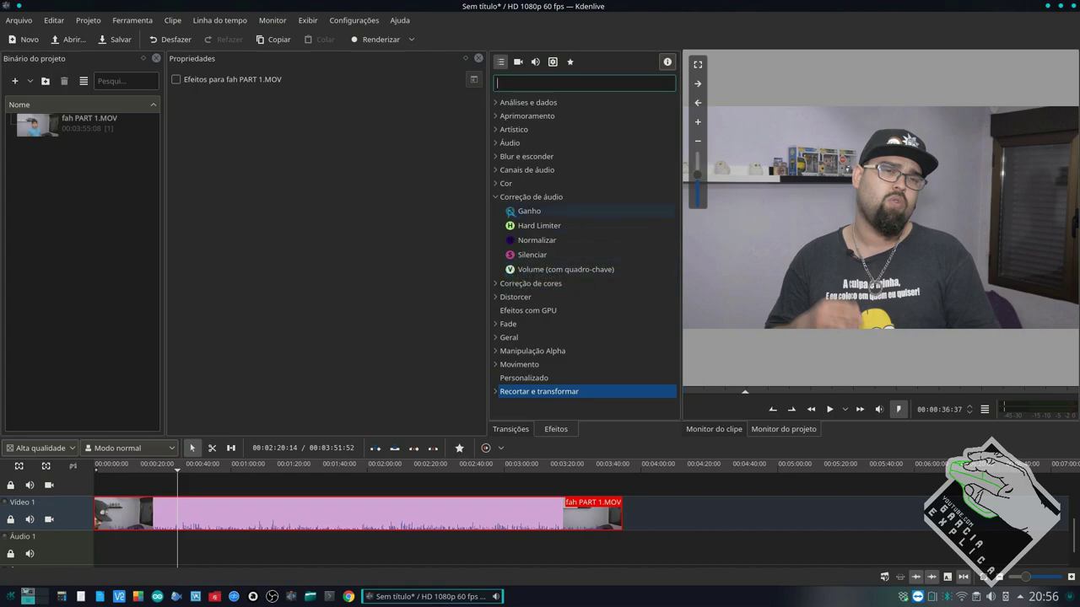
{"action": "left_click", "coordinate": [497, 171]}
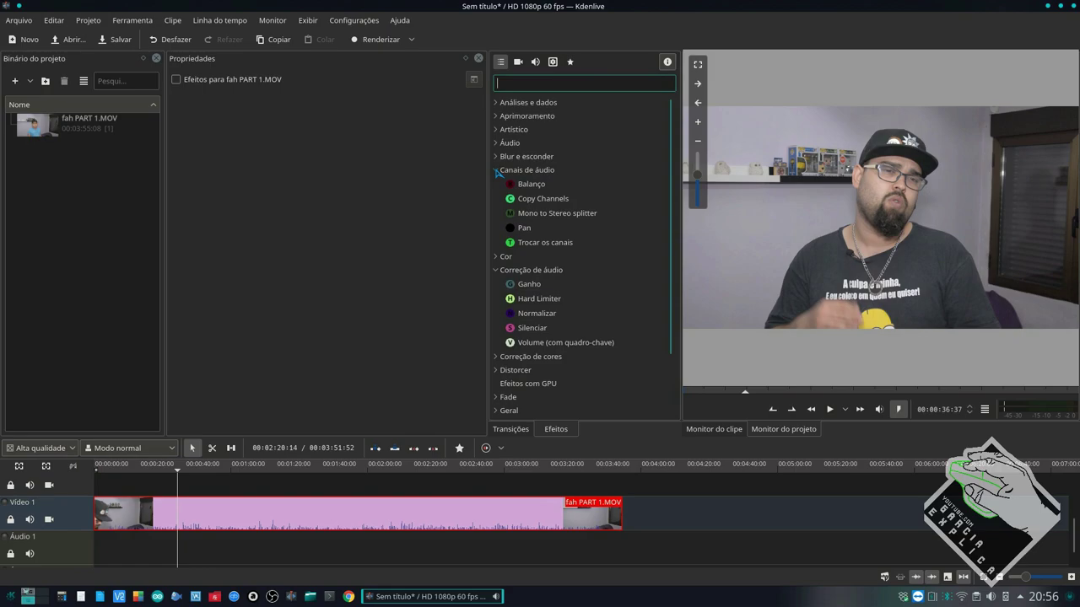
{"action": "left_click", "coordinate": [496, 144]}
{"action": "scroll", "coordinate": [502, 169], "scroll_direction": "down", "scroll_amount": 4}
{"action": "scroll", "coordinate": [504, 176], "scroll_direction": "down", "scroll_amount": 2}
{"action": "scroll", "coordinate": [505, 176], "scroll_direction": "up", "scroll_amount": 6}
{"action": "scroll", "coordinate": [504, 175], "scroll_direction": "down", "scroll_amount": 11}
{"action": "scroll", "coordinate": [504, 175], "scroll_direction": "down", "scroll_amount": 15}
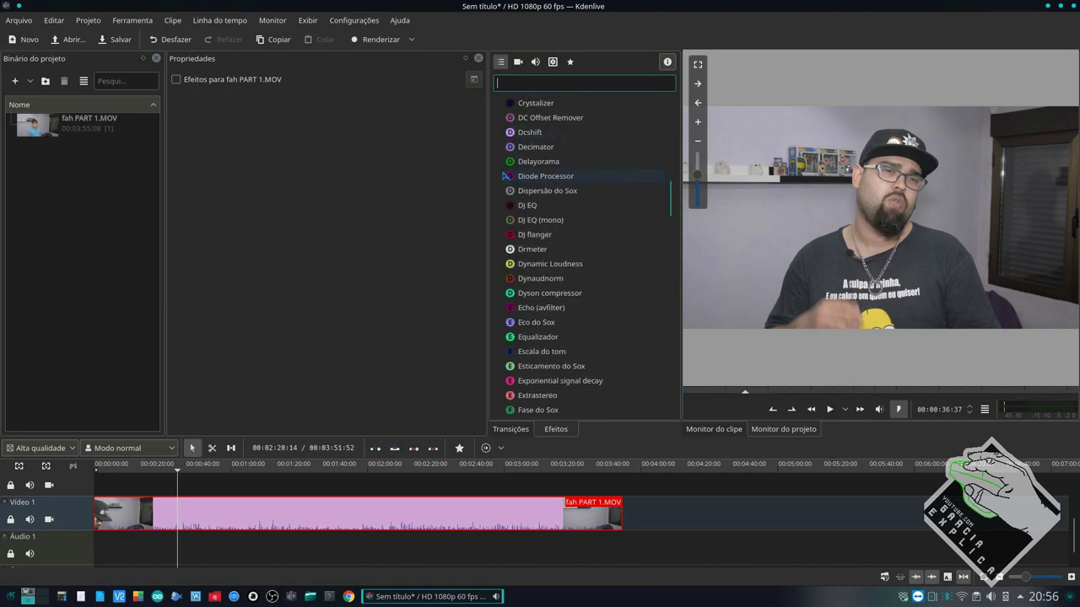
{"action": "scroll", "coordinate": [504, 176], "scroll_direction": "up", "scroll_amount": 20}
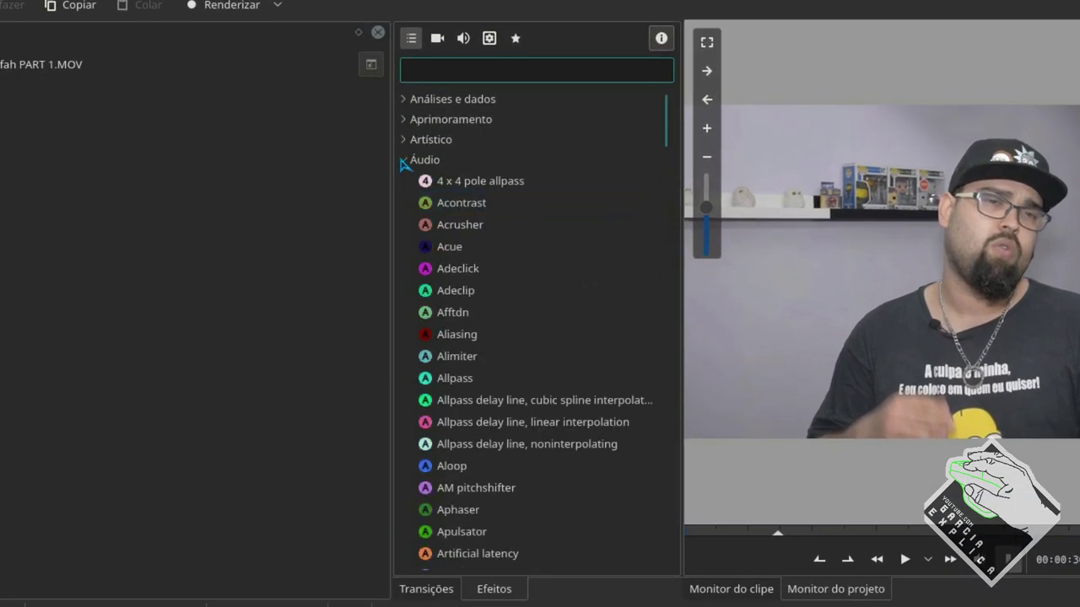
Add the Volume (com quadro-chave) and Hard Limiter effects from Correção de áudio to the fah PART 1.MOV clip.
{"action": "left_click", "coordinate": [404, 160]}
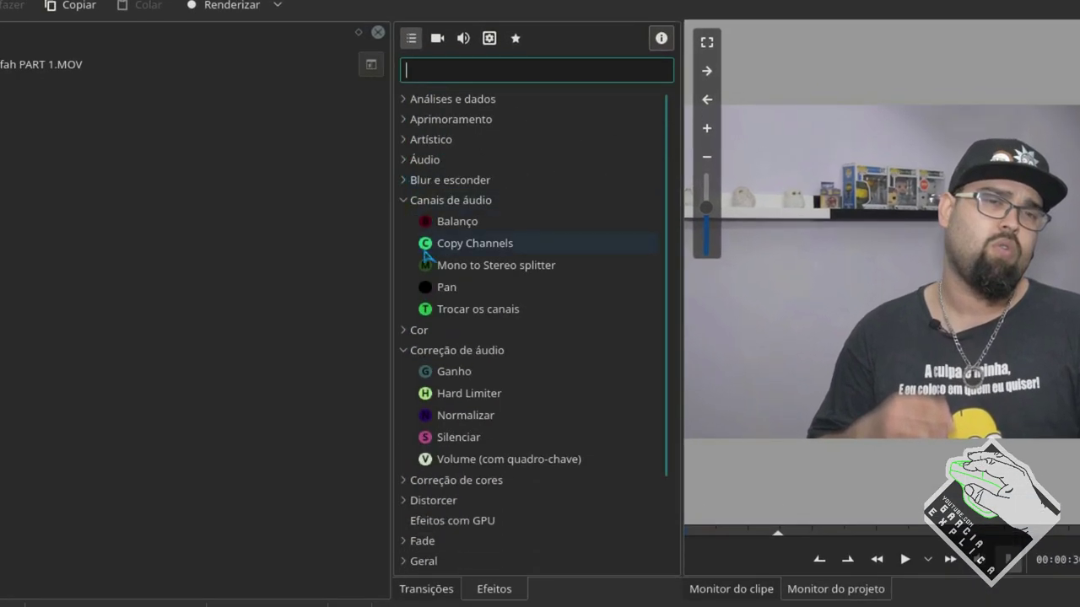
{"action": "left_click", "coordinate": [422, 201]}
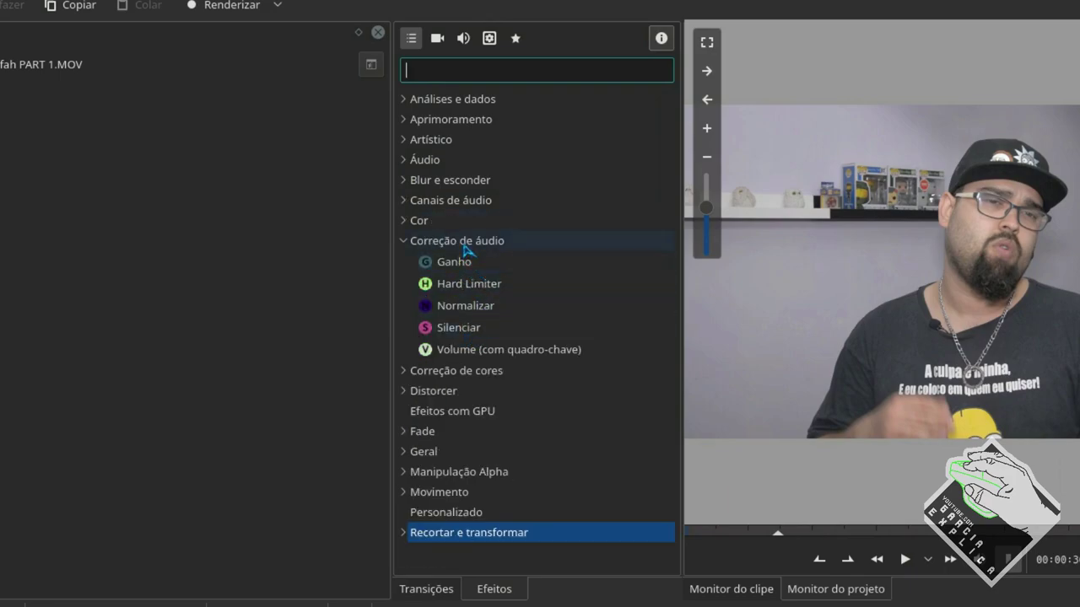
{"action": "left_click", "coordinate": [469, 246]}
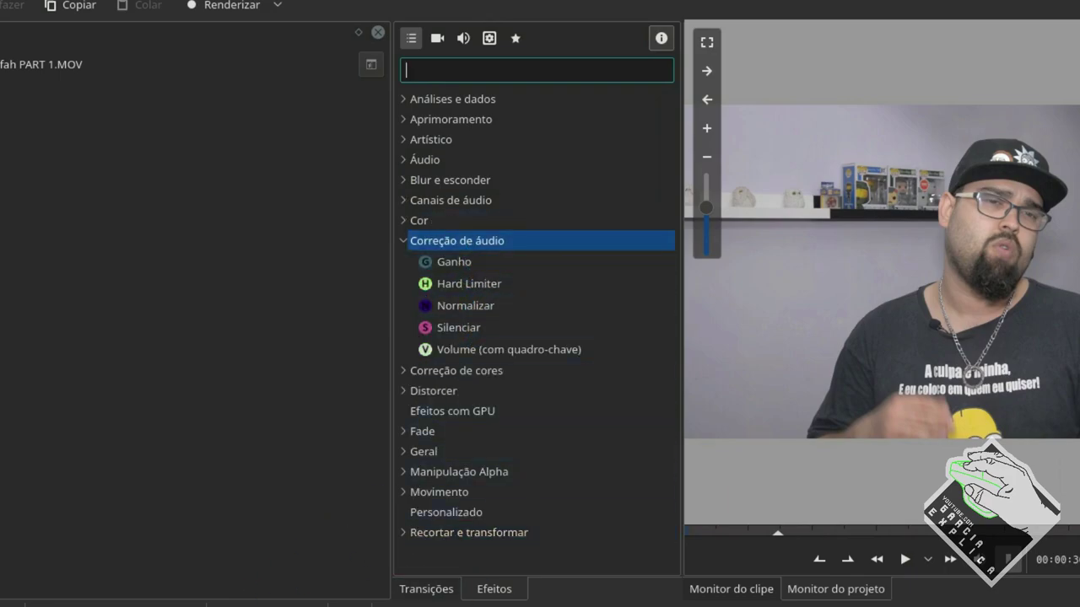
{"action": "left_click_drag", "start_coordinate": [456, 360], "coordinate": [338, 571]}
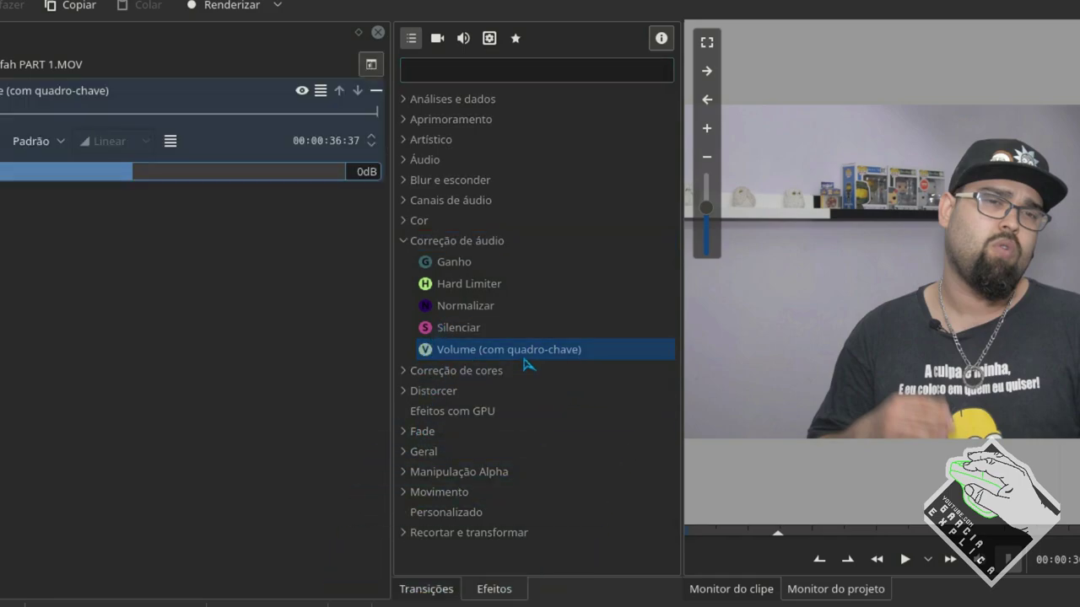
{"action": "left_click_drag", "start_coordinate": [464, 284], "coordinate": [361, 498]}
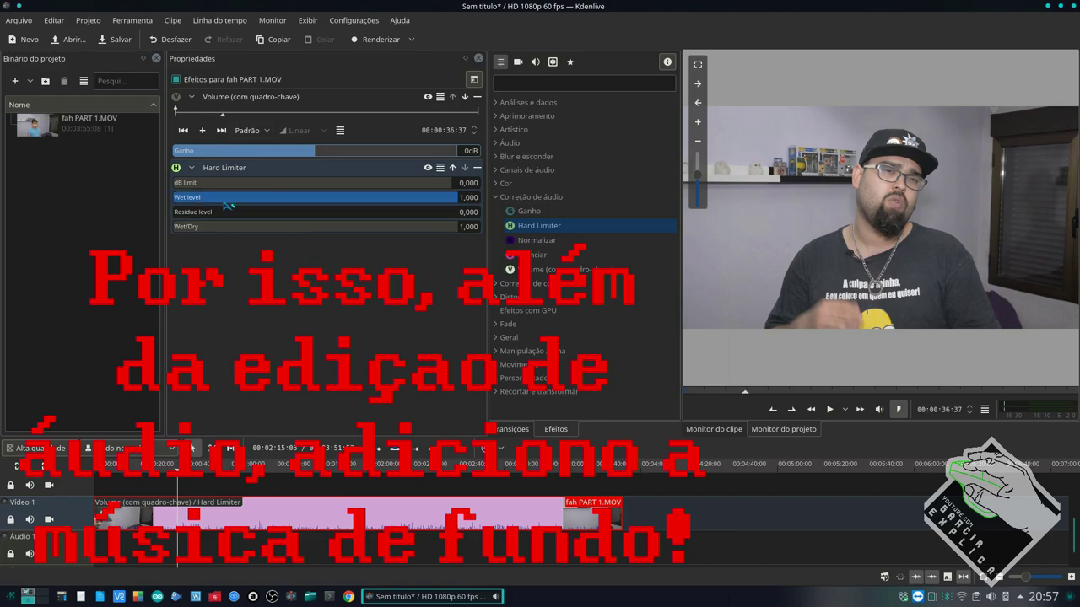
Adjust the Hard Limiter to a Wet level of about 0,252 and a Wet/Dry of about 0,742.
{"action": "left_click_drag", "start_coordinate": [221, 204], "coordinate": [253, 204]}
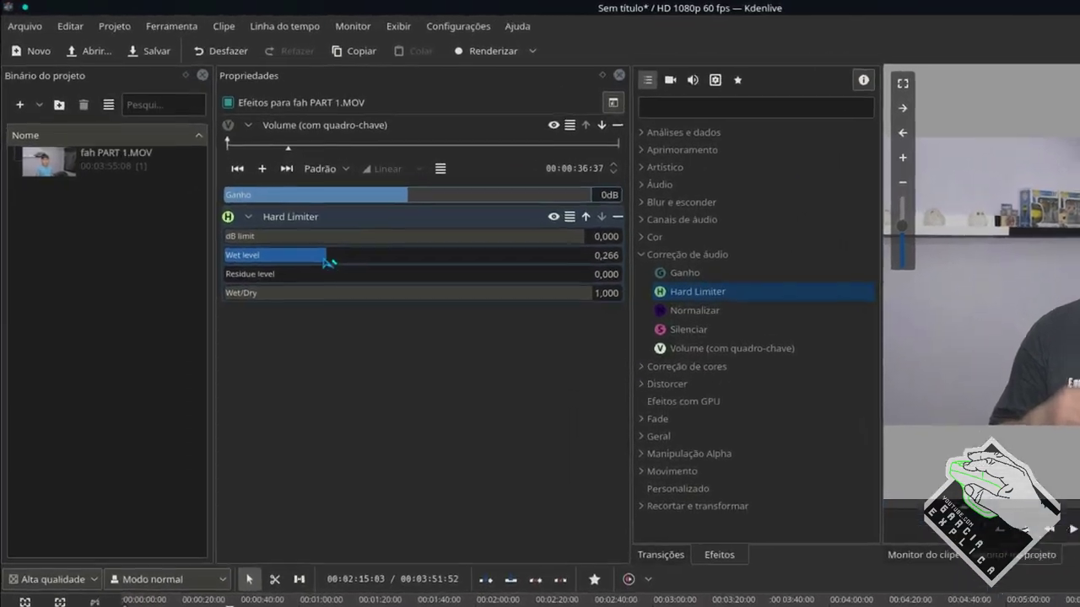
{"action": "left_click_drag", "start_coordinate": [384, 230], "coordinate": [368, 231]}
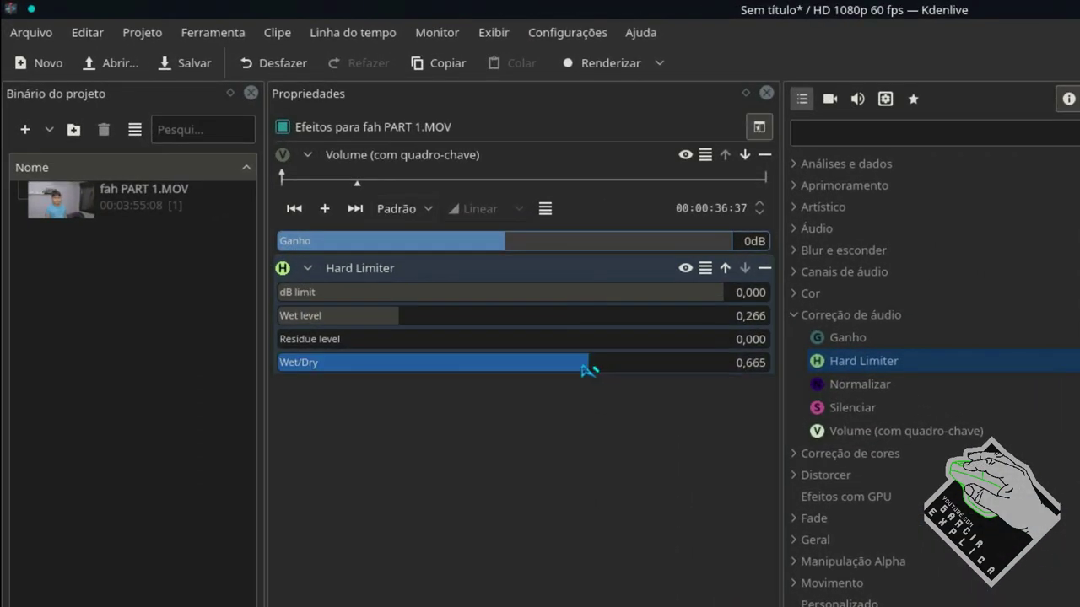
{"action": "left_click_drag", "start_coordinate": [588, 369], "coordinate": [604, 368]}
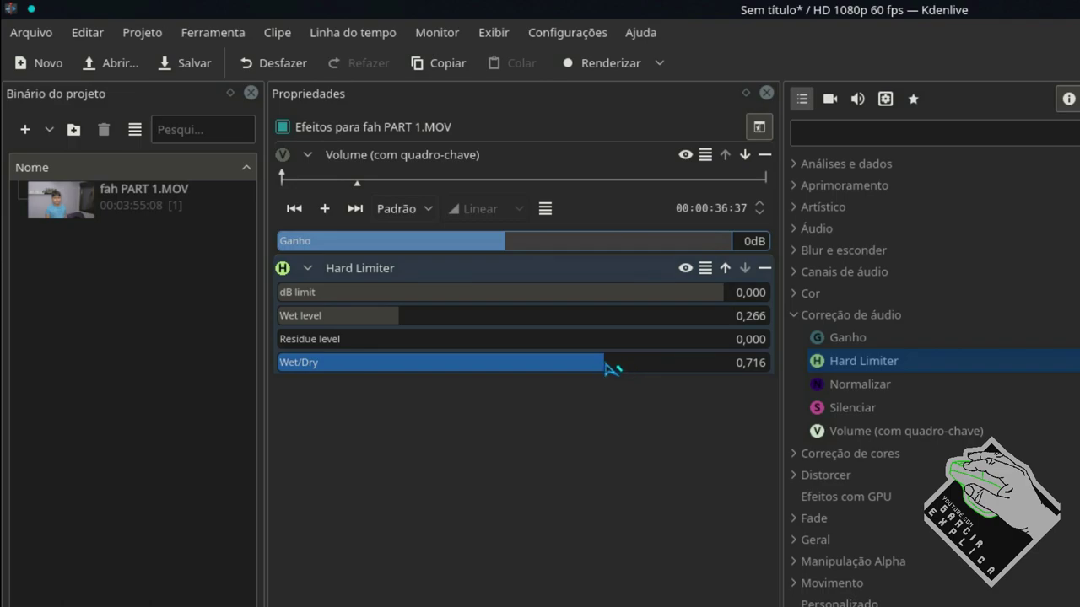
{"action": "left_click_drag", "start_coordinate": [607, 366], "coordinate": [599, 366]}
{"action": "left_click_drag", "start_coordinate": [398, 315], "coordinate": [411, 316]}
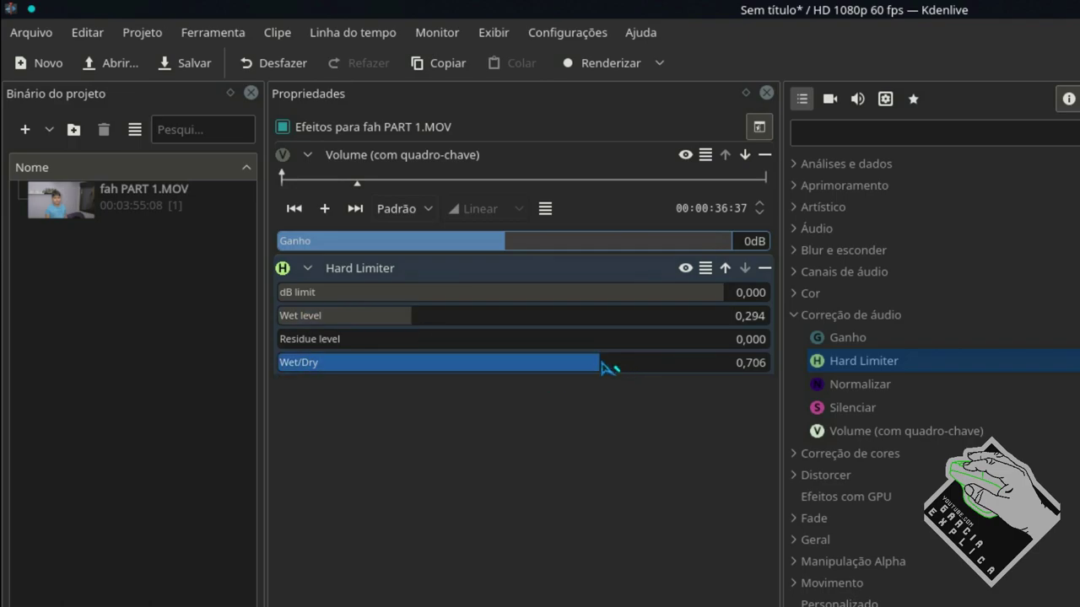
{"action": "left_click_drag", "start_coordinate": [602, 366], "coordinate": [604, 366]}
{"action": "left_click_drag", "start_coordinate": [411, 316], "coordinate": [402, 316]}
{"action": "left_click_drag", "start_coordinate": [613, 366], "coordinate": [620, 366]}
{"action": "left_click_drag", "start_coordinate": [416, 315], "coordinate": [410, 318]}
{"action": "left_click_drag", "start_coordinate": [617, 364], "coordinate": [620, 365]}
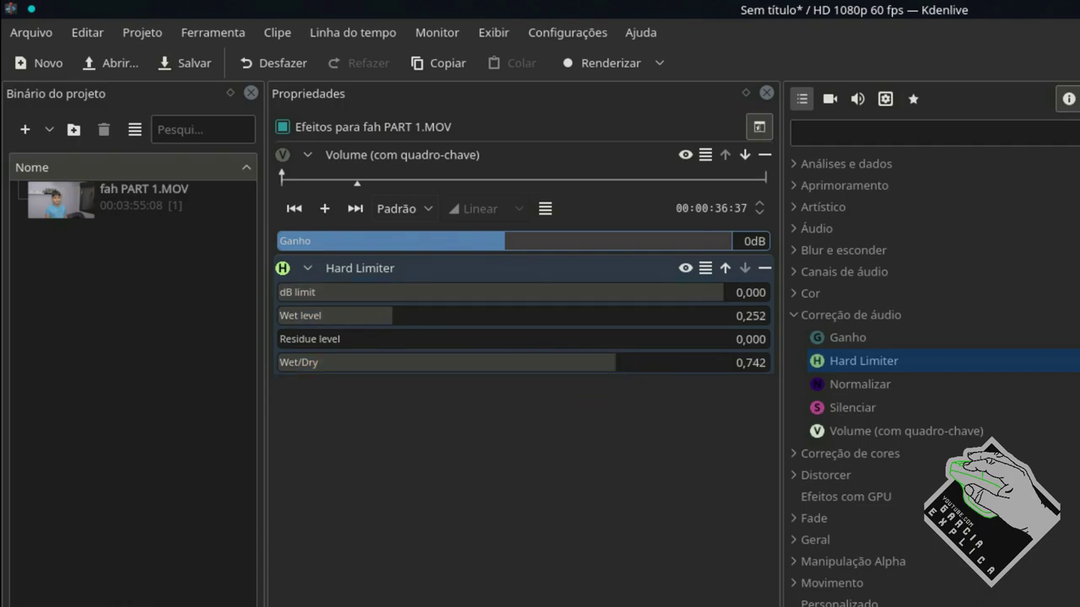
Raise the gain of the Volume (com quadro-chave) effect to 29 dB.
{"action": "left_click", "coordinate": [621, 241]}
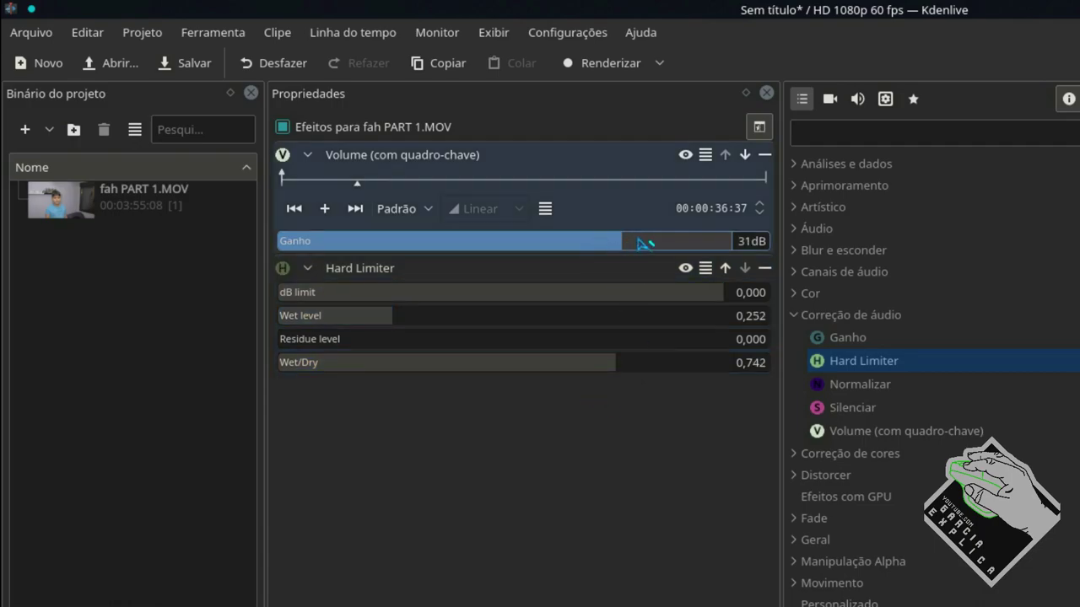
{"action": "left_click", "coordinate": [665, 243]}
{"action": "left_click_drag", "start_coordinate": [664, 249], "coordinate": [615, 244]}
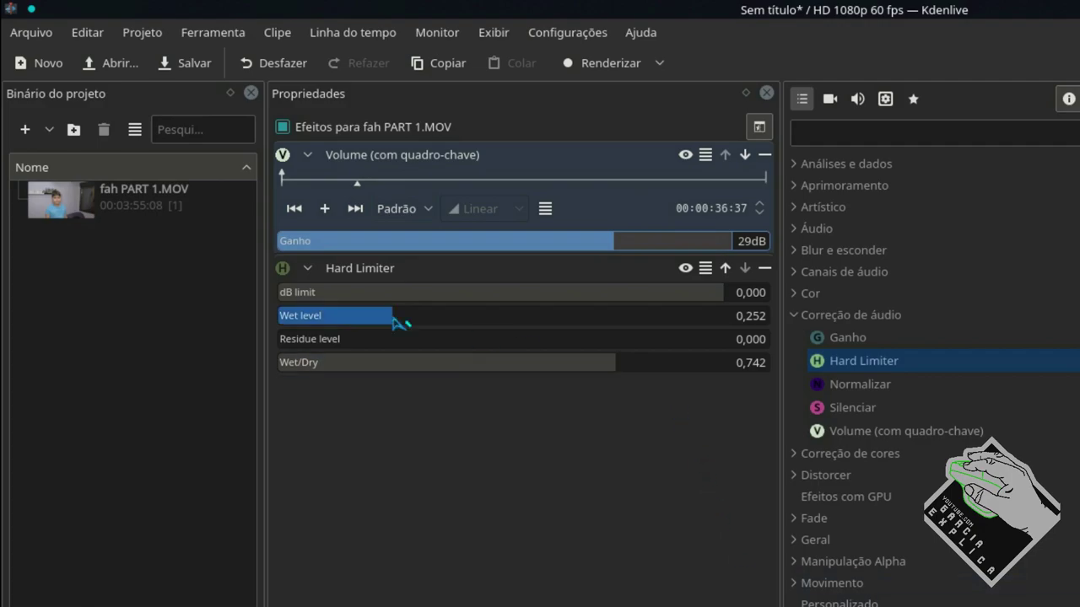
Fine-tune the Hard Limiter to Wet level 0,250 and Wet/Dry 0,769, and set the Volume effect's gain to 60 dB.
{"action": "left_click_drag", "start_coordinate": [393, 319], "coordinate": [385, 319]}
{"action": "left_click_drag", "start_coordinate": [616, 362], "coordinate": [627, 363]}
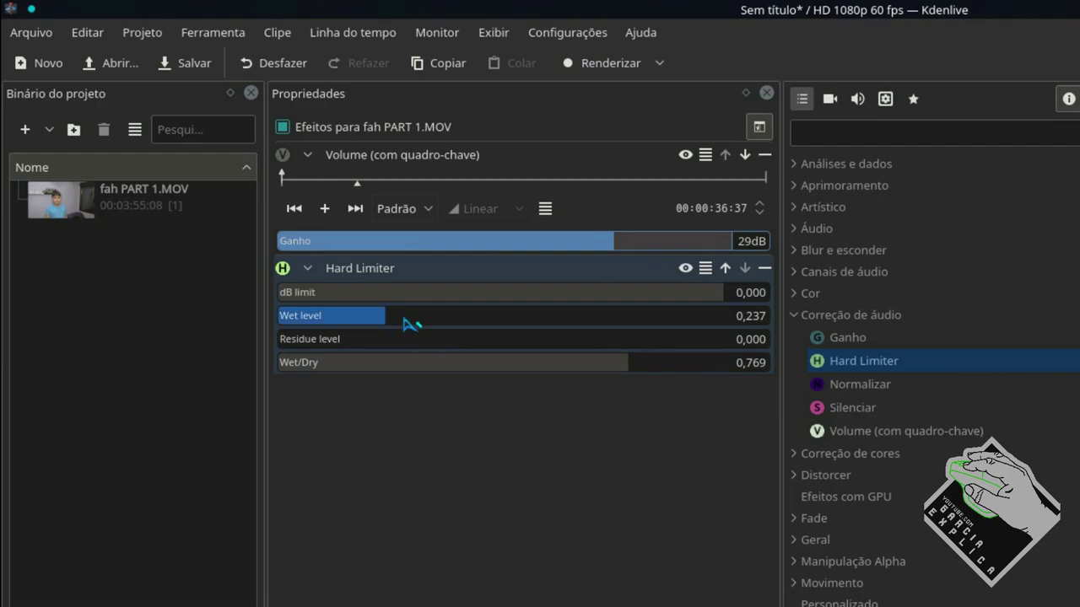
{"action": "left_click_drag", "start_coordinate": [399, 318], "coordinate": [384, 320]}
{"action": "left_click_drag", "start_coordinate": [653, 245], "coordinate": [717, 243]}
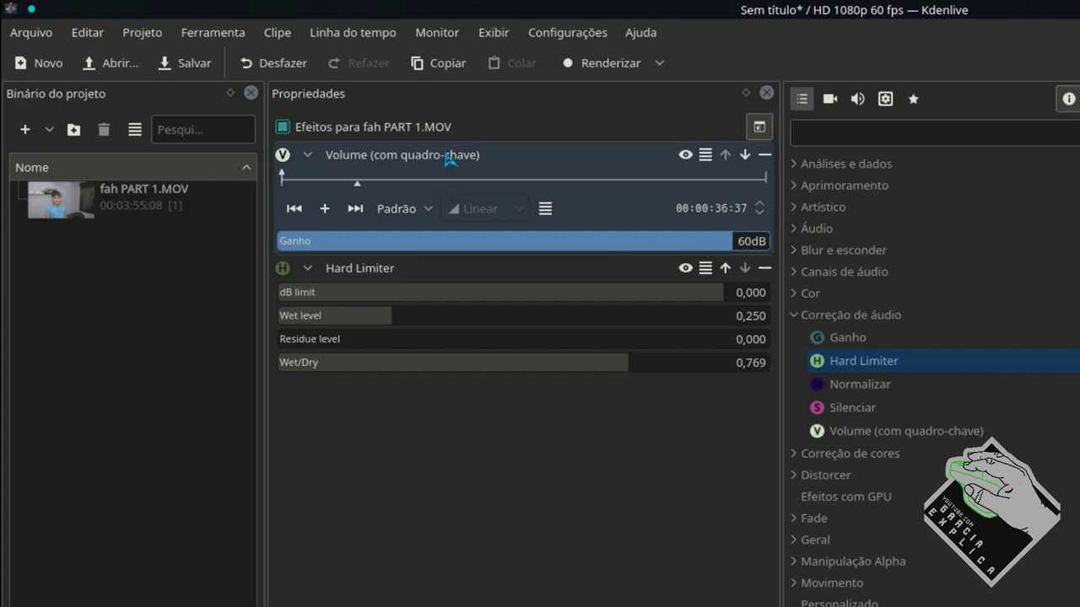
Add the Ganho effect to the clip and set its gain to about 618%.
{"action": "left_click", "coordinate": [878, 432]}
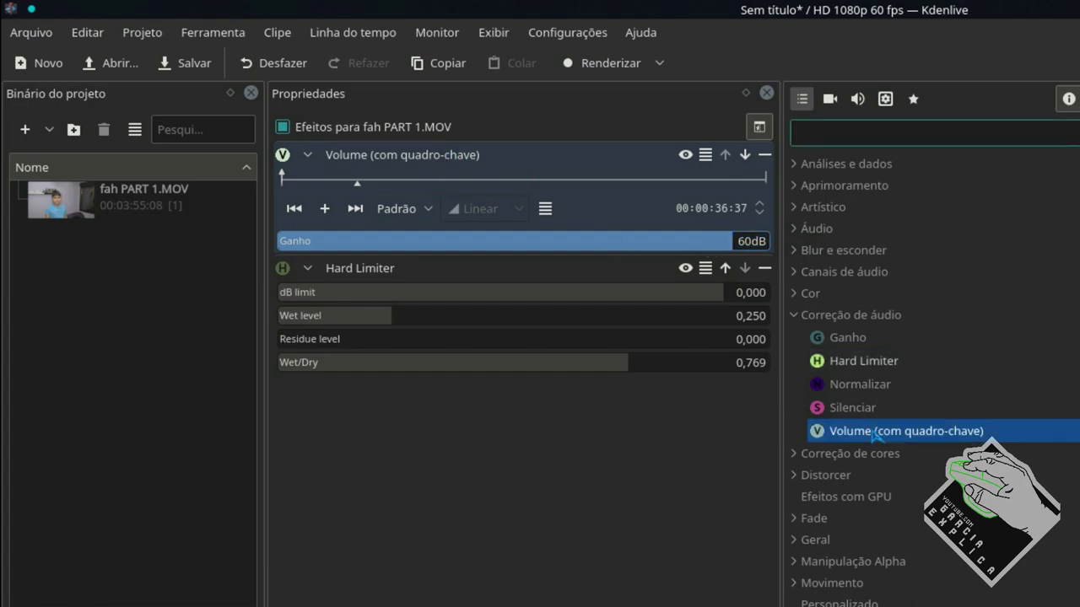
{"action": "left_click_drag", "start_coordinate": [844, 337], "coordinate": [590, 481]}
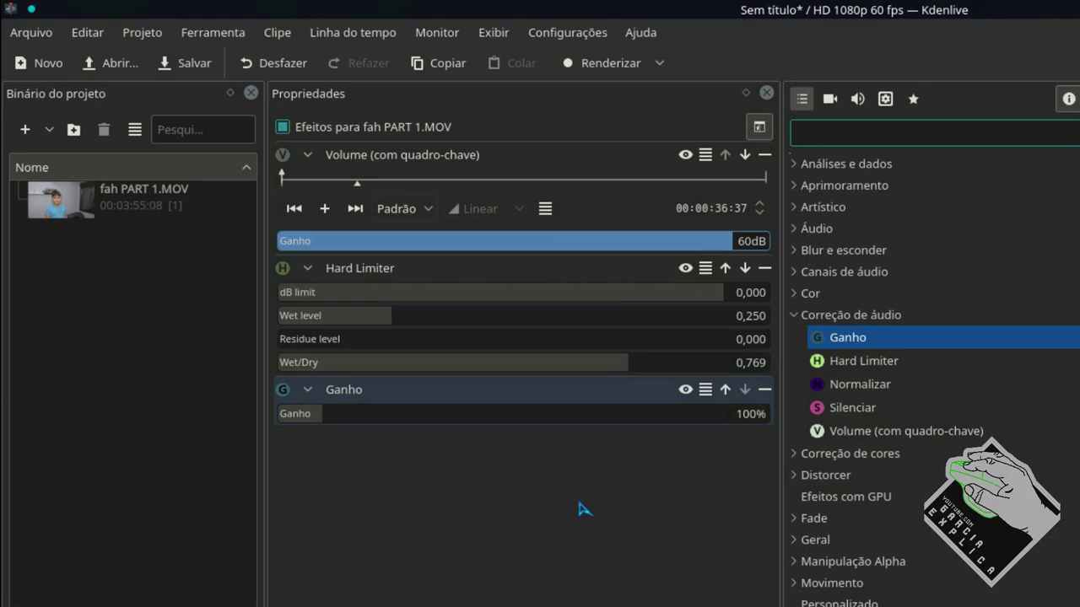
{"action": "left_click_drag", "start_coordinate": [340, 421], "coordinate": [377, 431]}
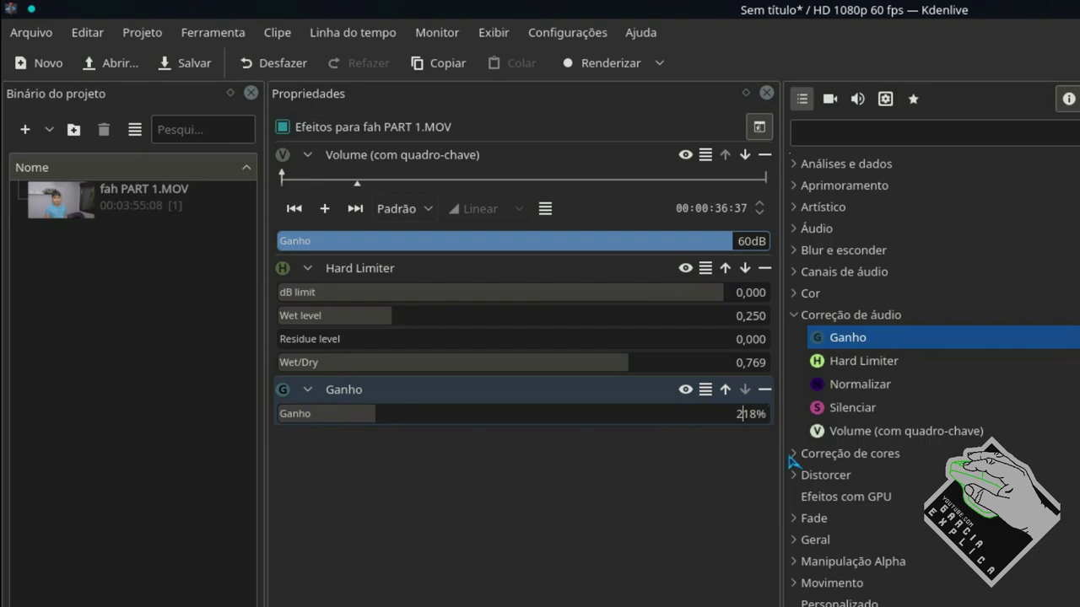
{"action": "left_click", "coordinate": [719, 243]}
{"action": "left_click_drag", "start_coordinate": [734, 411], "coordinate": [557, 415]}
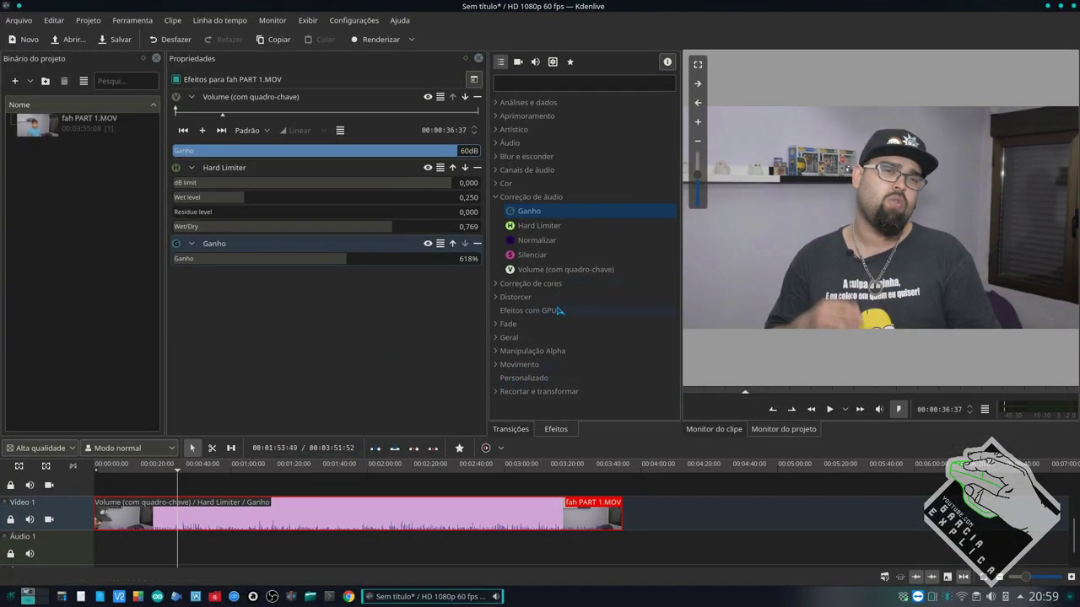
Split the clip at 00:02:27:24 and move its second part onto the Vídeo 2 track, starting at 00:01:02:56.
{"action": "key", "text": "x"}
{"action": "left_click", "coordinate": [430, 516]}
{"action": "left_click_drag", "start_coordinate": [438, 516], "coordinate": [250, 488]}
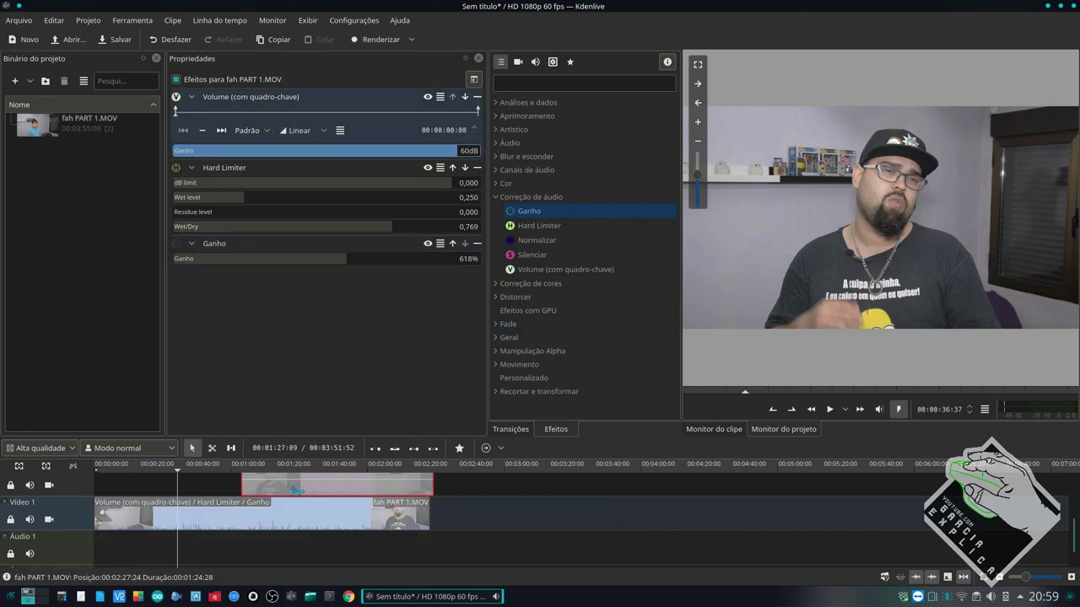
{"action": "scroll", "coordinate": [62, 512], "scroll_direction": "up", "scroll_amount": 1}
{"action": "mouse_move", "coordinate": [341, 515]}
{"action": "left_mouse_down"}
{"action": "mouse_move", "coordinate": [328, 515]}
{"action": "mouse_move", "coordinate": [338, 511]}
{"action": "left_mouse_up"}
Add a Composto transition at the start of the Vídeo 2 clip, over the Vídeo 1 clip.
{"action": "left_click", "coordinate": [497, 393]}
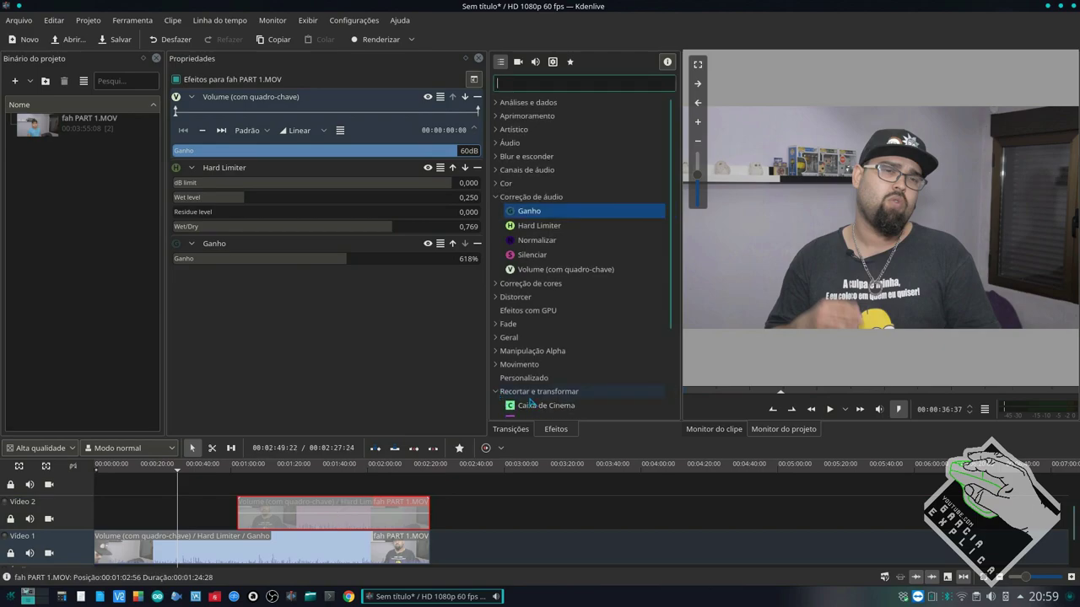
{"action": "left_click", "coordinate": [510, 429]}
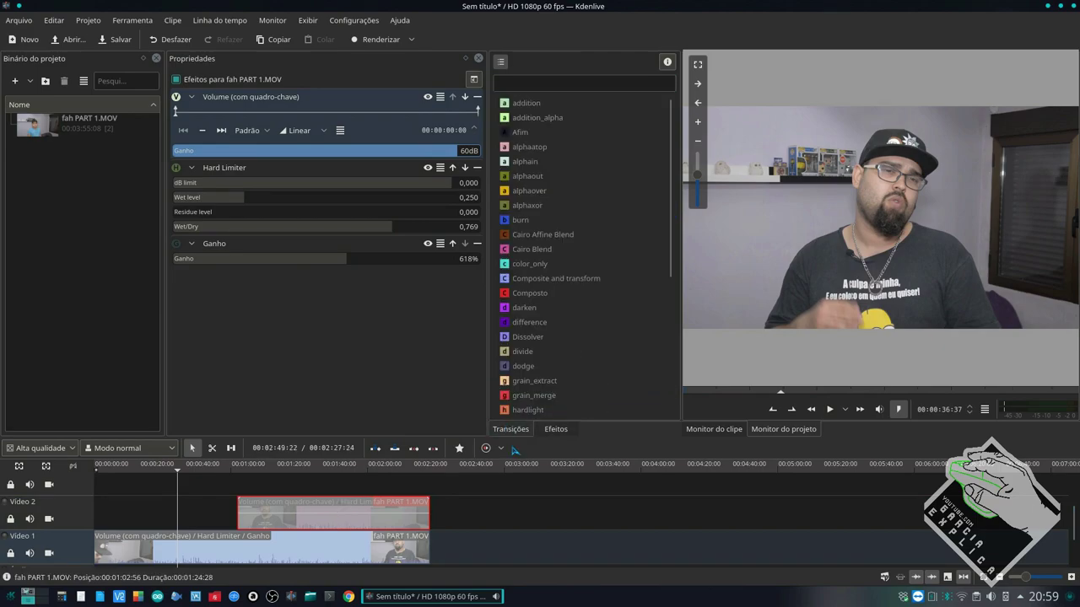
{"action": "left_click_drag", "start_coordinate": [529, 300], "coordinate": [364, 515]}
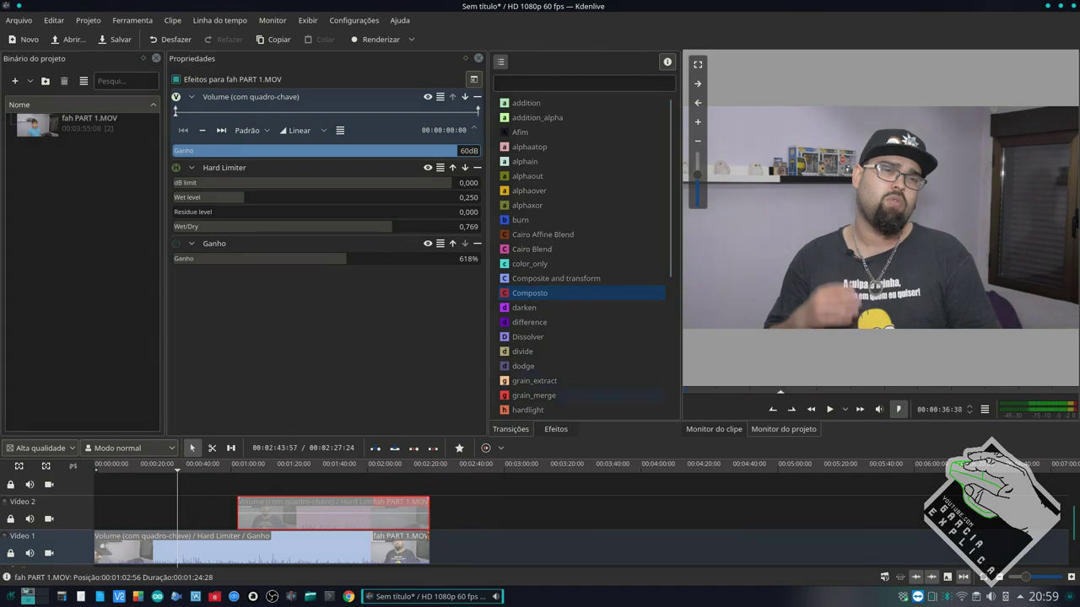
{"action": "left_click_drag", "start_coordinate": [529, 292], "coordinate": [313, 515]}
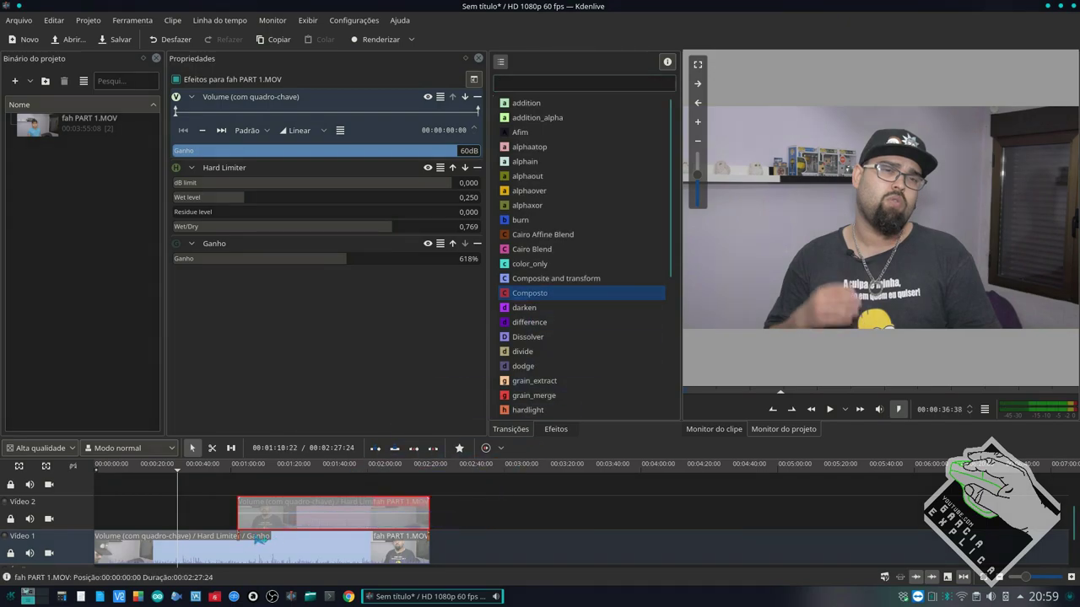
Lengthen the Composto transition to about 00:01:23:28 so that it spans the overlapping clips.
{"action": "scroll", "coordinate": [238, 537], "scroll_direction": "up", "scroll_amount": 3}
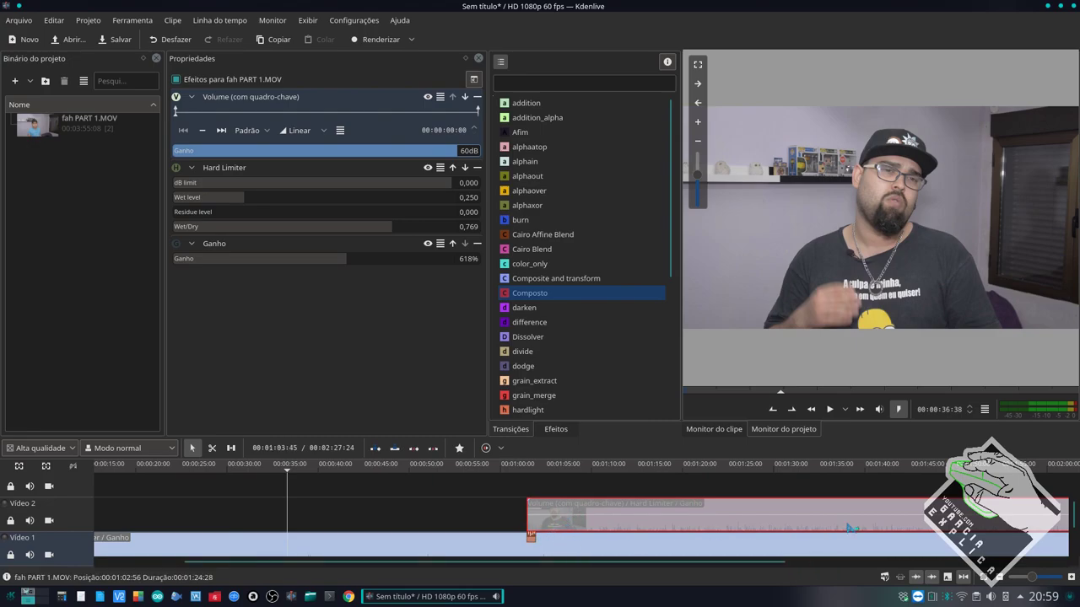
{"action": "left_click", "coordinate": [531, 536]}
{"action": "scroll", "coordinate": [650, 547], "scroll_direction": "down", "scroll_amount": 3}
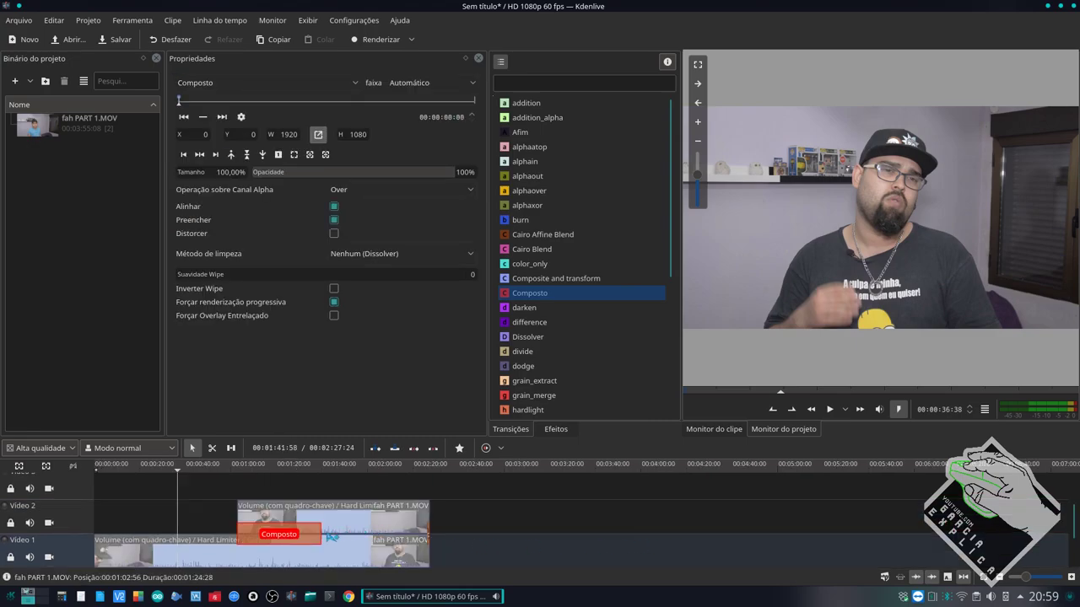
{"action": "left_click_drag", "start_coordinate": [324, 538], "coordinate": [428, 533]}
Shrink the composited picture to 704 × 396 and place it in the frame's upper-right corner at X 1178, Y 30.
{"action": "left_click", "coordinate": [365, 491]}
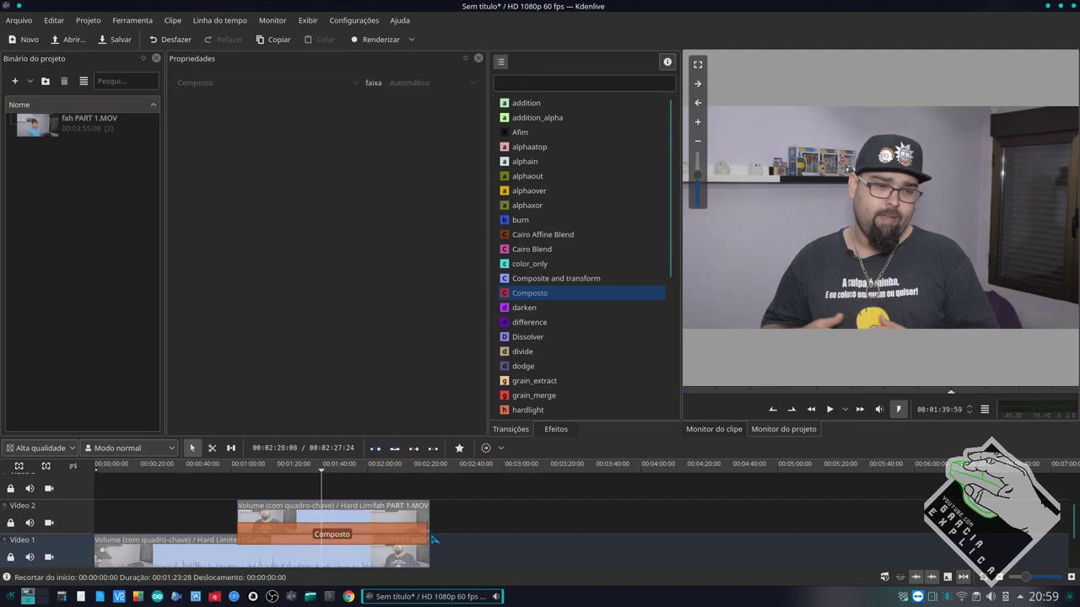
{"action": "left_click", "coordinate": [399, 537]}
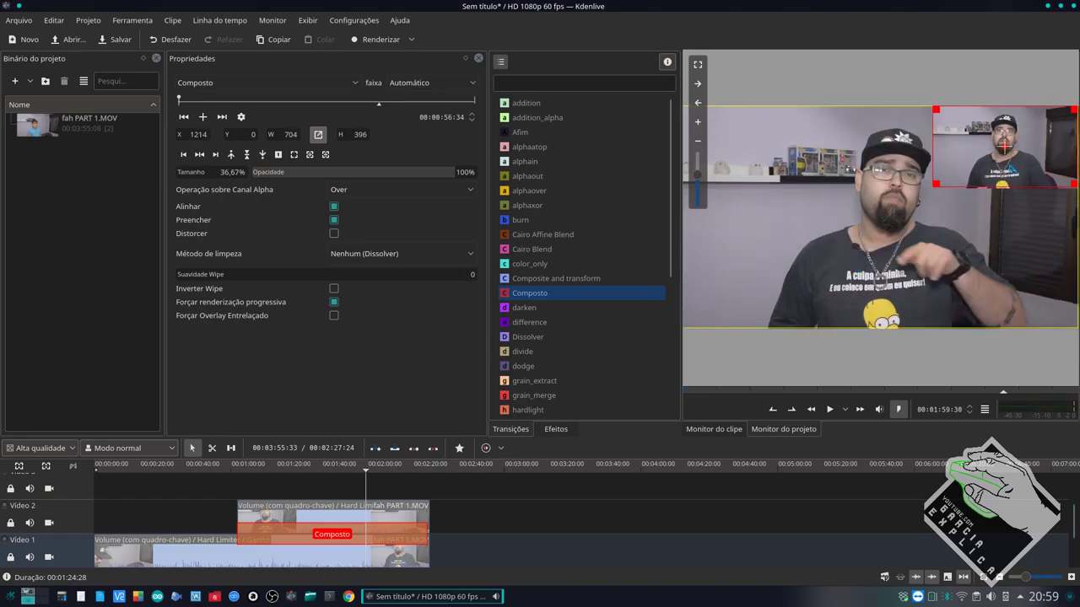
{"action": "left_click_drag", "start_coordinate": [1005, 147], "coordinate": [998, 153]}
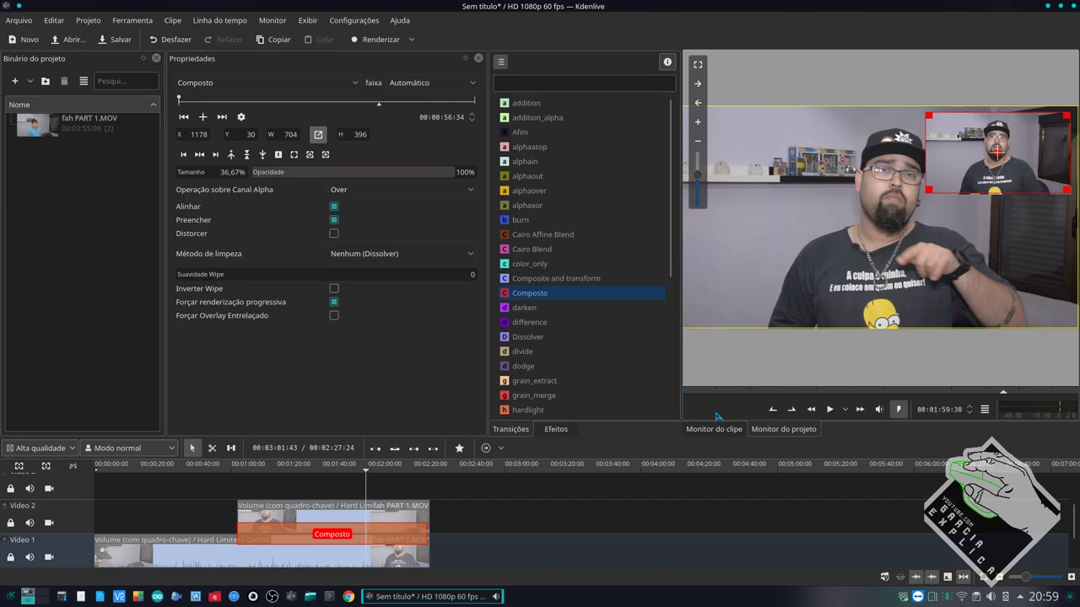
Align the end of the Composto transition with the end of the Vídeo 2 clip and reselect the transition.
{"action": "left_click_drag", "start_coordinate": [434, 537], "coordinate": [436, 537]}
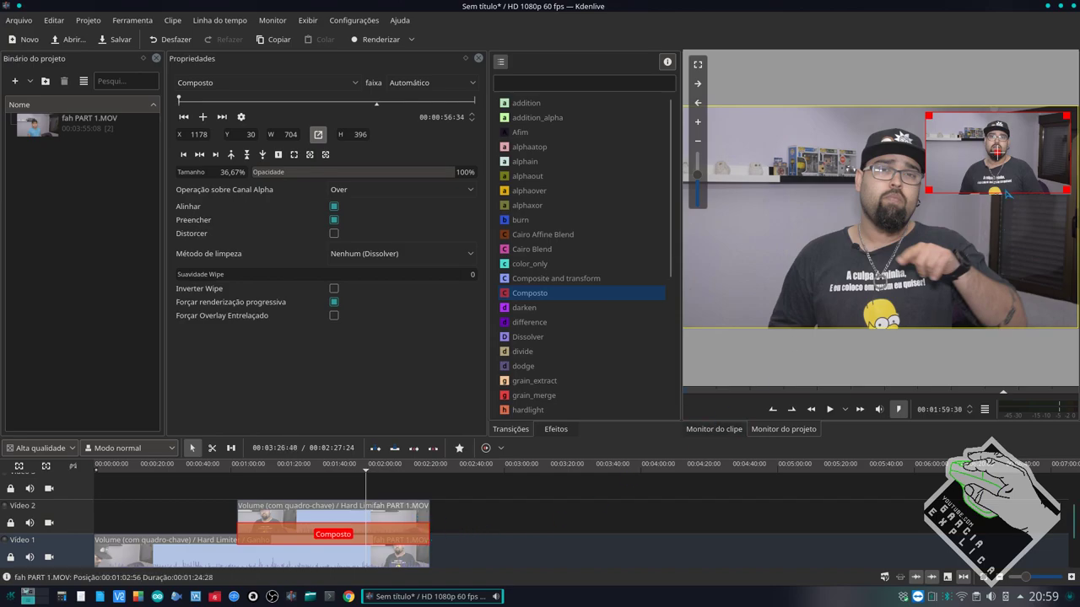
{"action": "left_click", "coordinate": [412, 516]}
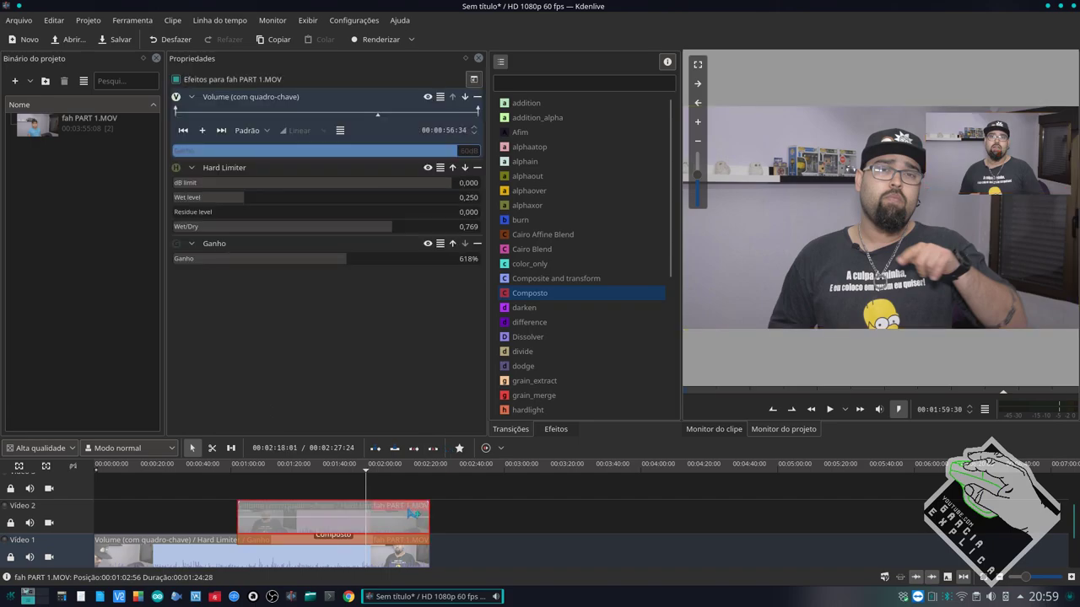
{"action": "left_click", "coordinate": [411, 535]}
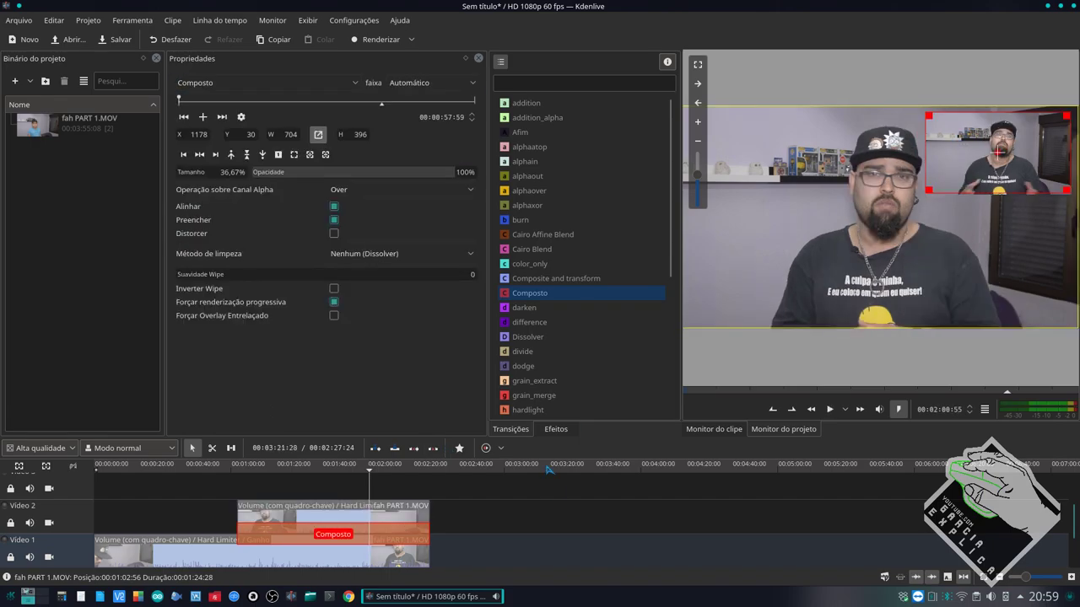
Remove the Volume (com quadro-chave), Hard Limiter and Ganho effects from the Vídeo 2 clip.
{"action": "left_click", "coordinate": [413, 557]}
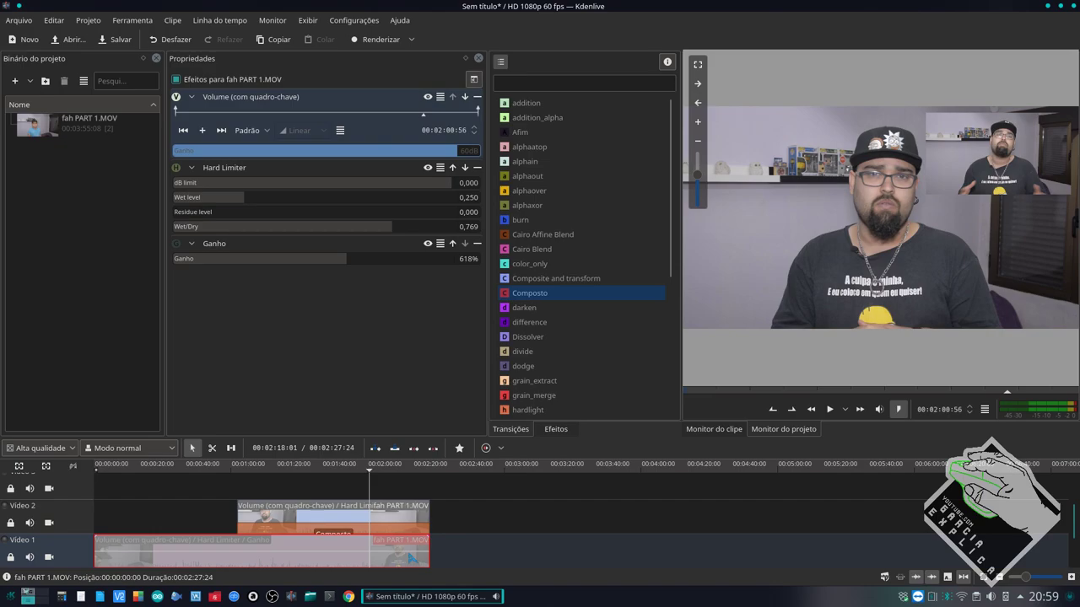
{"action": "left_click", "coordinate": [413, 535]}
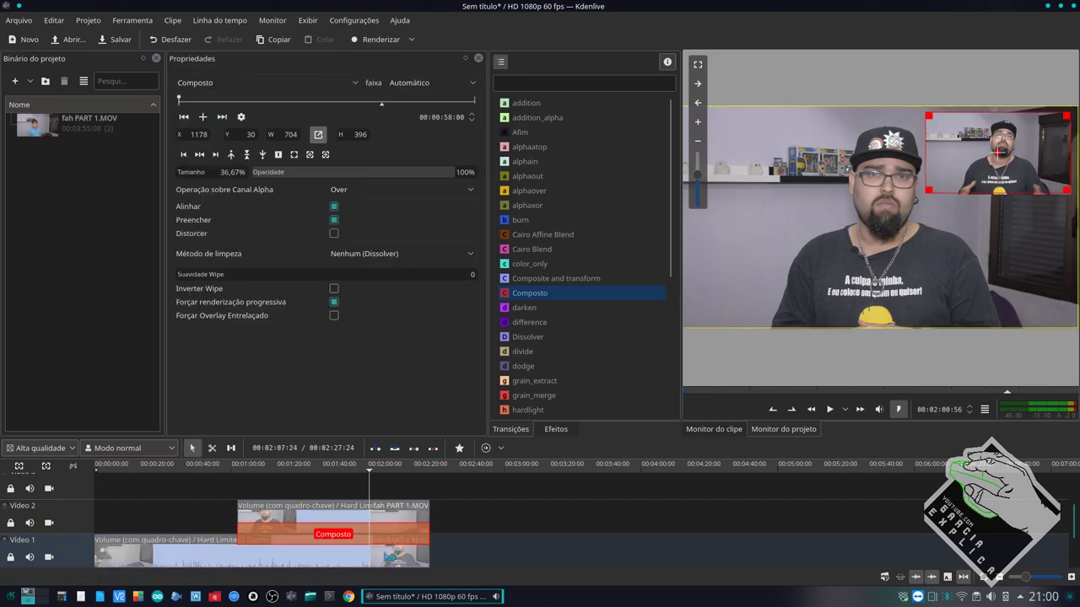
{"action": "left_click", "coordinate": [401, 530]}
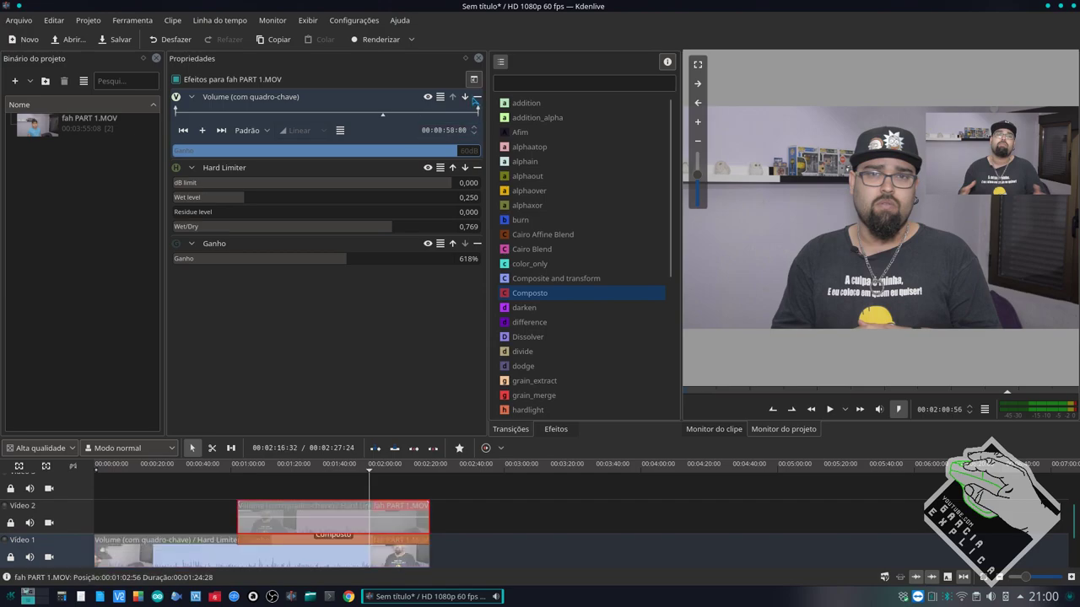
{"action": "left_click", "coordinate": [477, 97]}
{"action": "left_click", "coordinate": [477, 97]}
{"action": "left_click", "coordinate": [477, 97]}
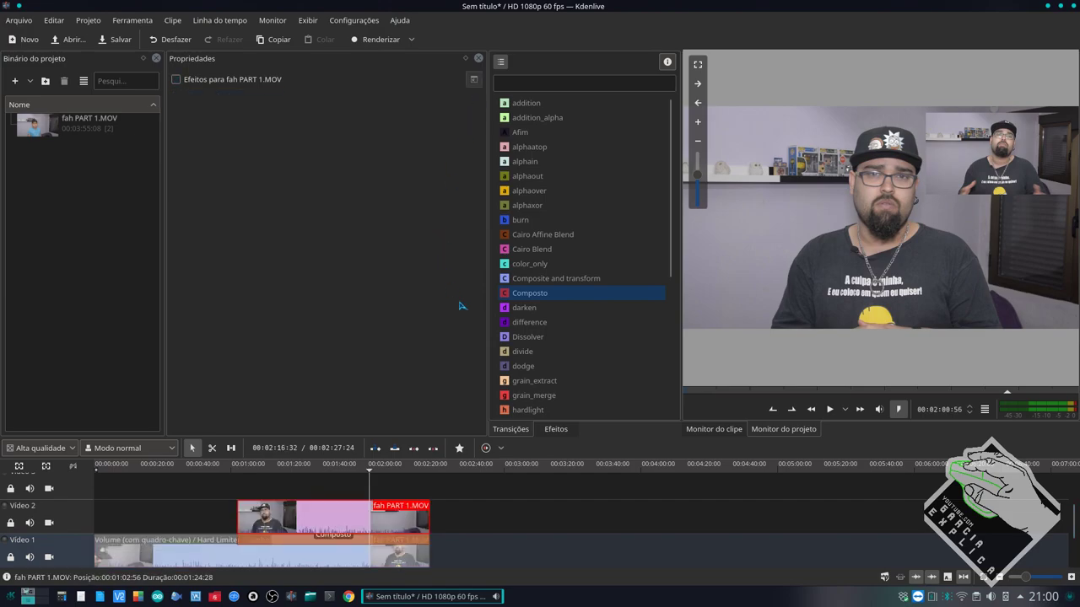
Mute the Vídeo 2 clip by adding the Silenciar audio-correction effect to it.
{"action": "left_click", "coordinate": [556, 429]}
{"action": "left_click_drag", "start_coordinate": [522, 223], "coordinate": [422, 309]}
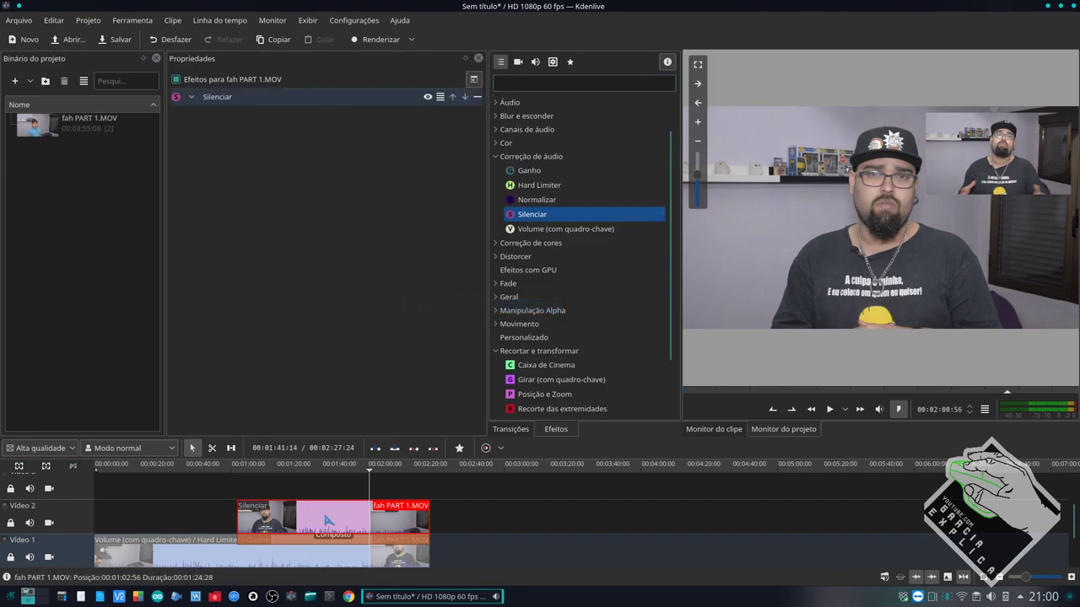
Move the playhead to about 00:01:39:15 and compare the effects applied to the Vídeo 2 and Vídeo 1 clips.
{"action": "left_click", "coordinate": [313, 491]}
{"action": "left_click", "coordinate": [339, 517]}
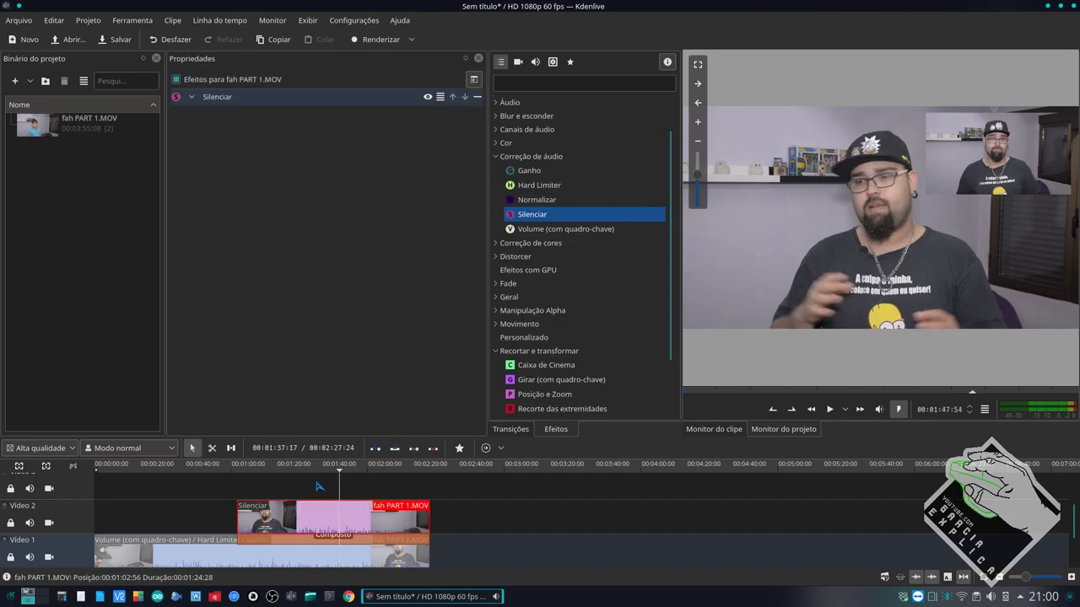
{"action": "left_click", "coordinate": [301, 554]}
{"action": "left_click", "coordinate": [313, 517]}
{"action": "left_click", "coordinate": [319, 491]}
{"action": "left_click", "coordinate": [305, 516]}
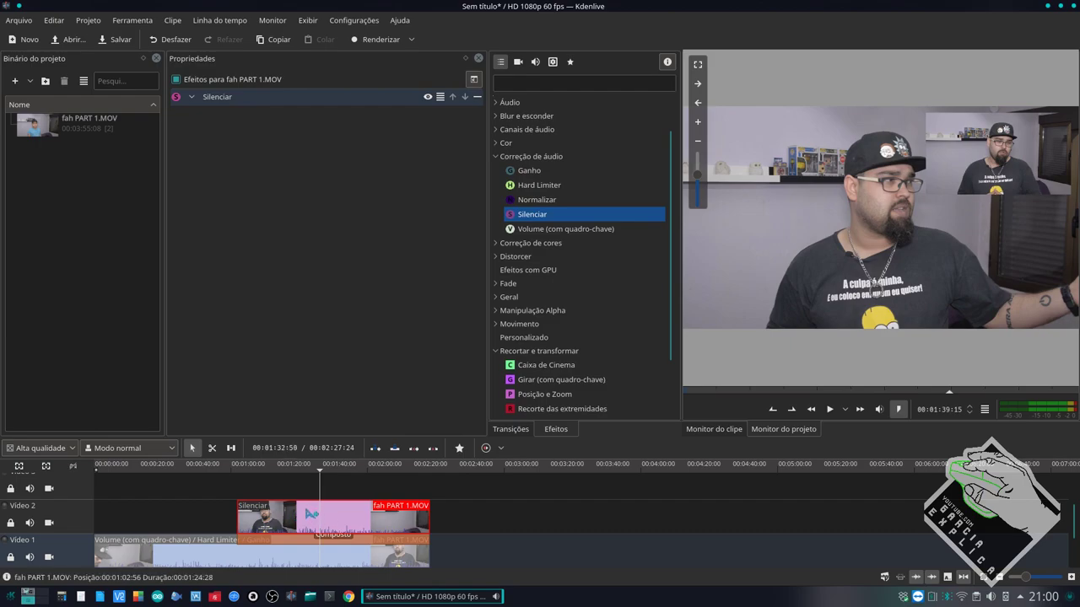
{"action": "left_click", "coordinate": [319, 560]}
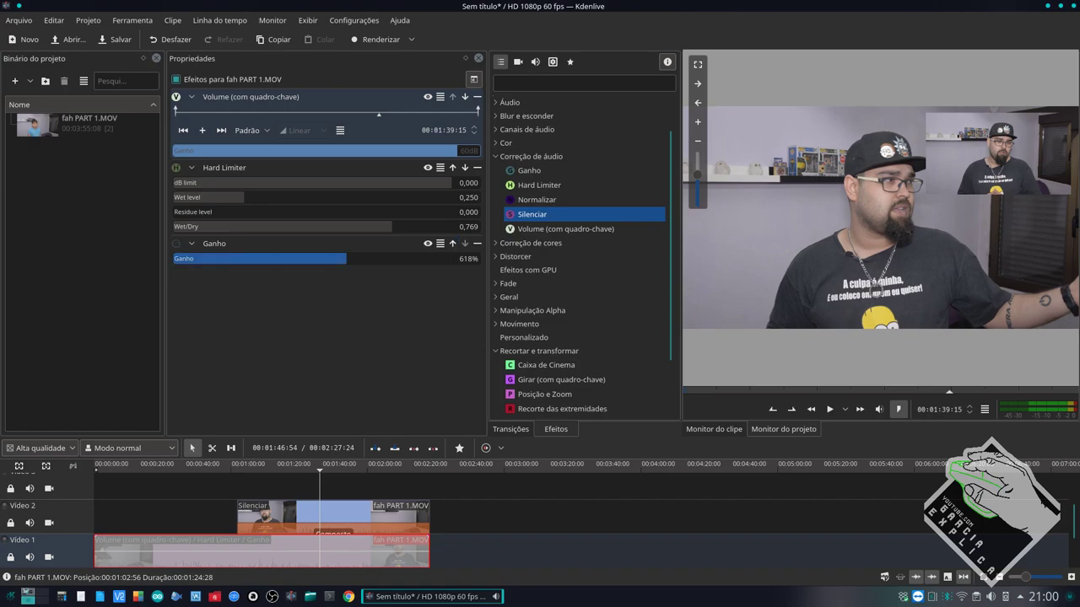
Highlight the Normalizar effect, examine the Vídeo 1 clip's audio waveform up close, and reselect that clip to view its effects.
{"action": "left_click", "coordinate": [533, 201]}
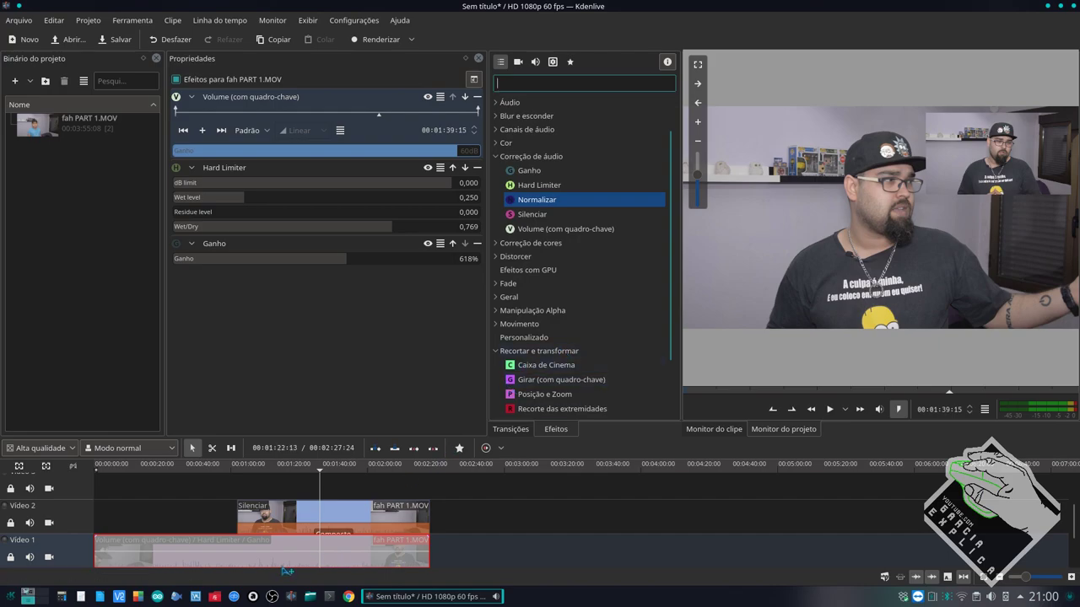
{"action": "scroll", "coordinate": [291, 571], "scroll_direction": "up", "scroll_amount": 3, "text": "ctrl"}
{"action": "scroll", "coordinate": [291, 570], "scroll_direction": "right", "scroll_amount": 3}
{"action": "scroll", "coordinate": [76, 533], "scroll_direction": "down", "scroll_amount": 3}
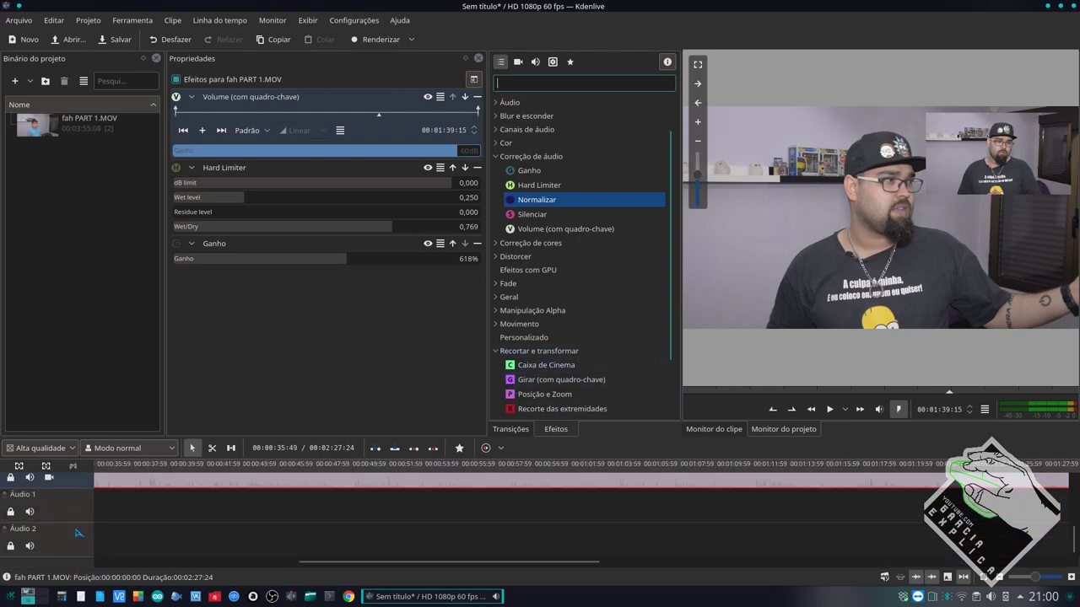
{"action": "left_click", "coordinate": [771, 512]}
{"action": "scroll", "coordinate": [693, 402], "scroll_direction": "up", "scroll_amount": 5}
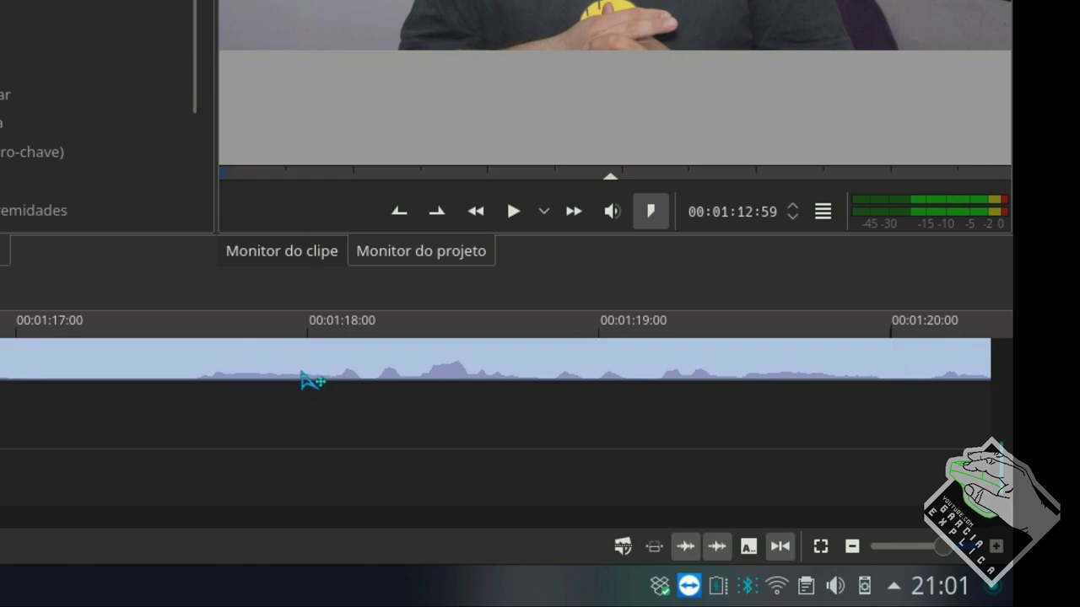
{"action": "scroll", "coordinate": [4, 361], "scroll_direction": "down", "scroll_amount": 5}
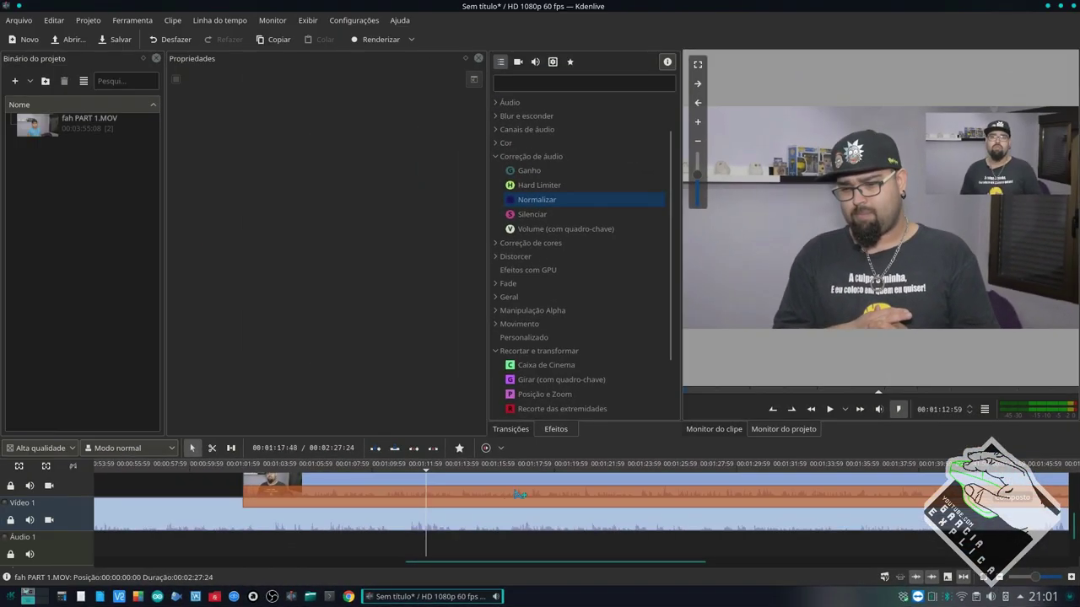
{"action": "left_click", "coordinate": [474, 519]}
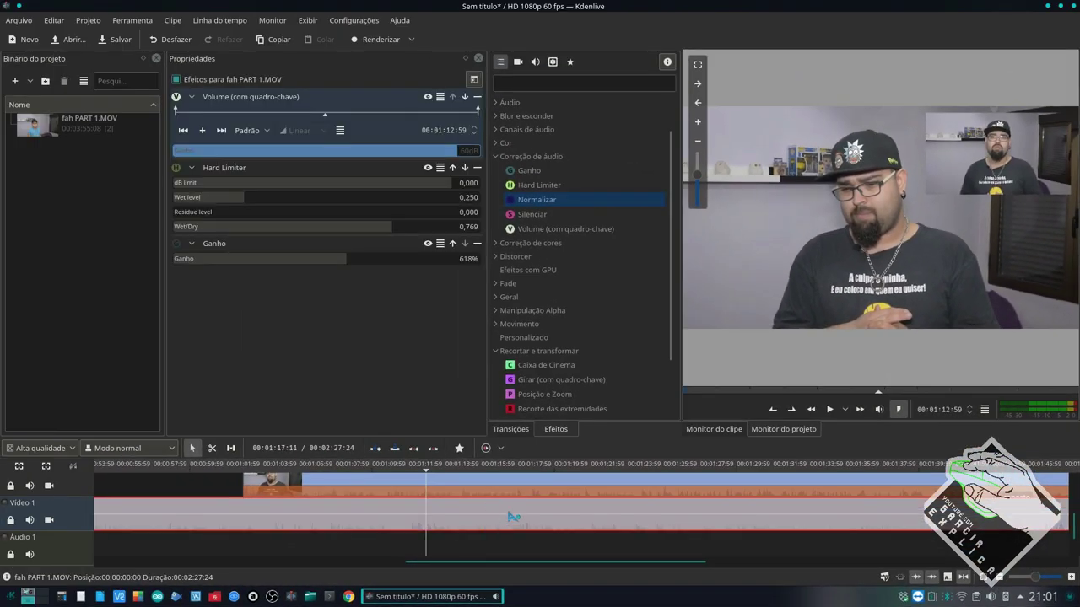